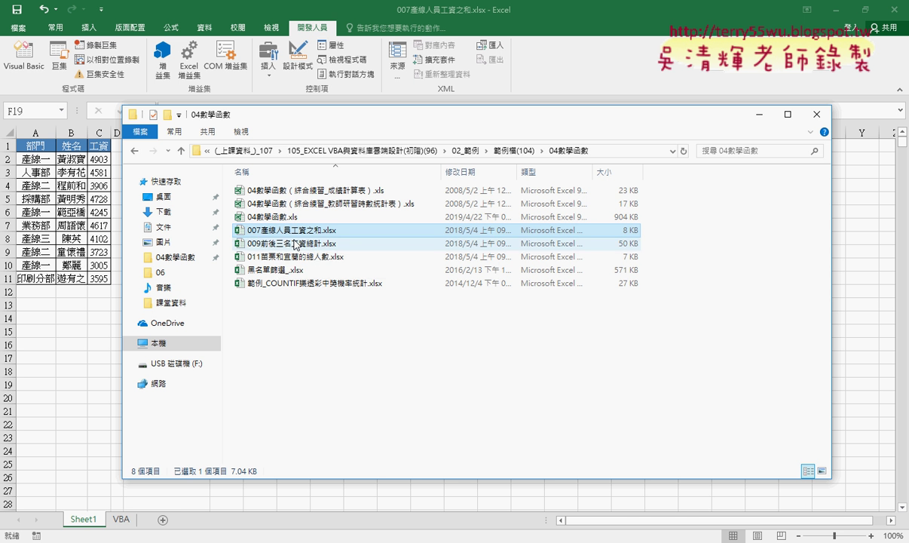
# Bring the 007產線人員工資之和.xlsx workbook to the front over File Explorer.
pyautogui.click(44, 322)
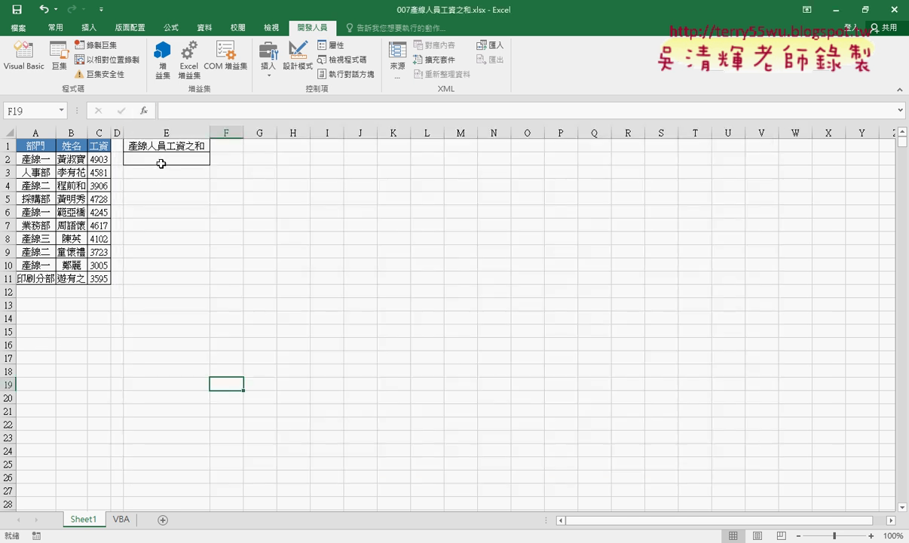
# Review the departments in A2:A11 and the wages in column C, then select E2 for the total.
pyautogui.moveTo(35, 159); pyautogui.dragTo(42, 279)
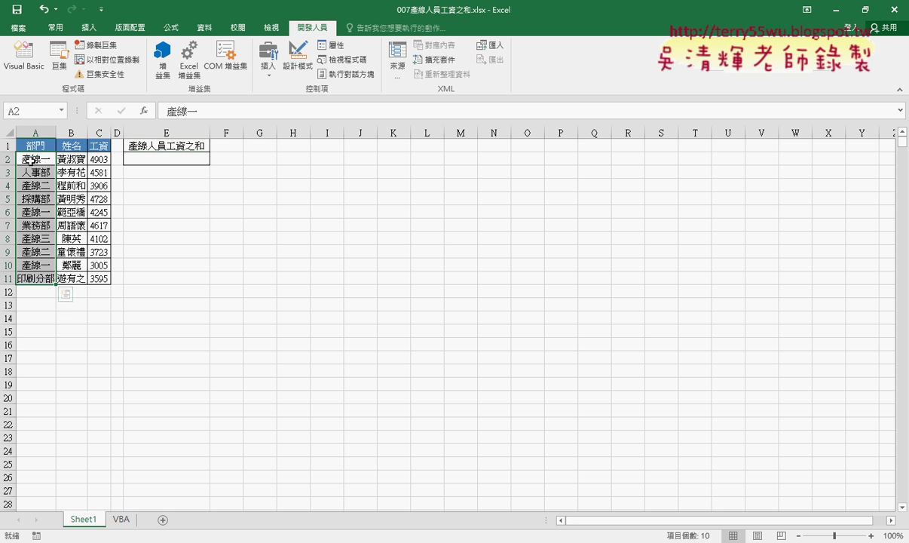
pyautogui.click(96, 157)
pyautogui.click(169, 163)
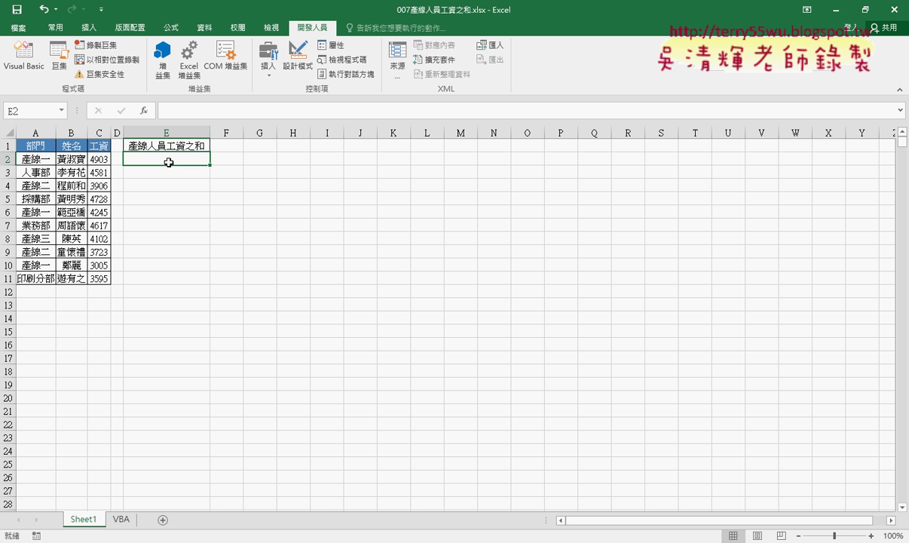
# Insert a SUMIF function in E2 and enter 產線一 as its criterion.
pyautogui.click(143, 110)
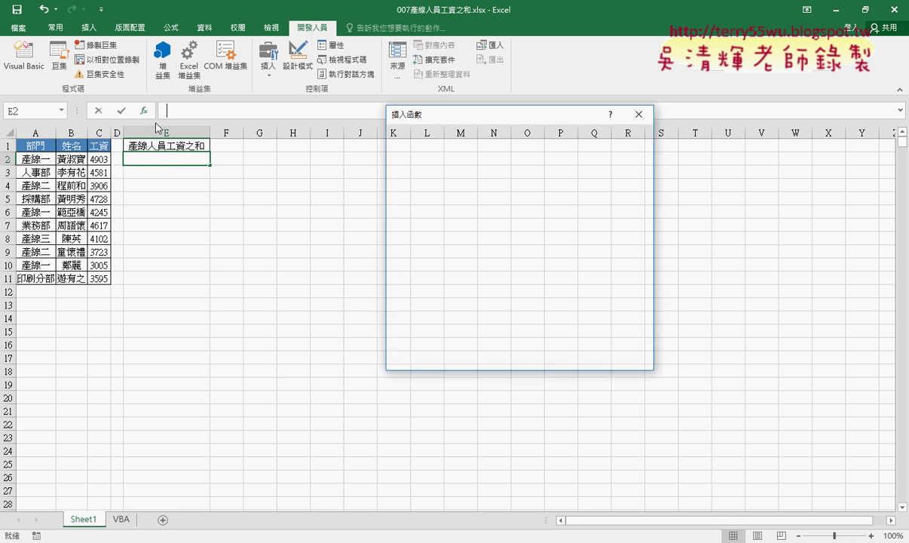
pyautogui.doubleClick(444, 211)
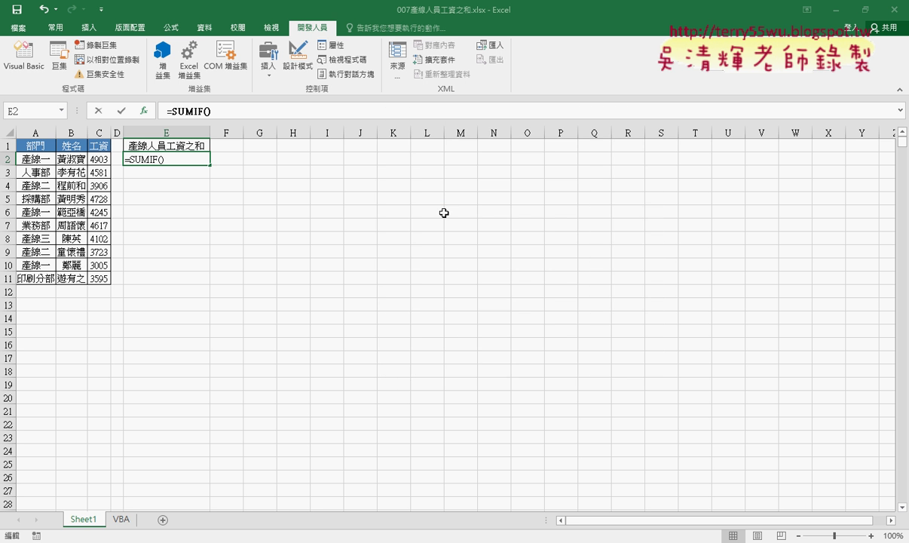
pyautogui.click(434, 196)
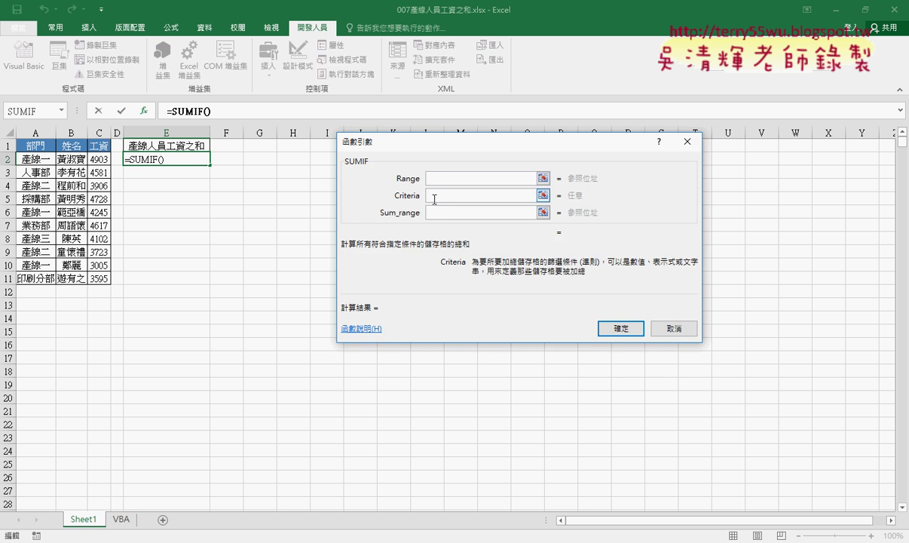
pyautogui.write('""')
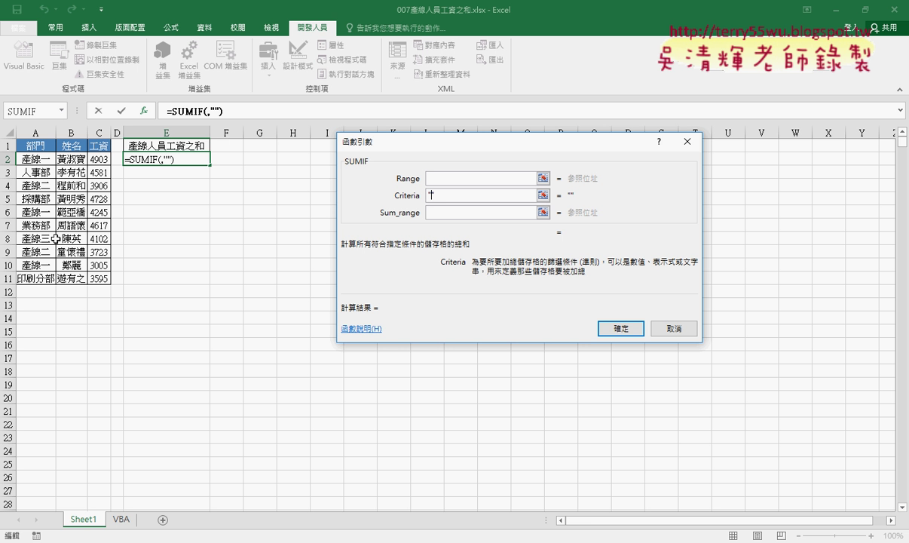
pyautogui.write('產ㄒㄧ')
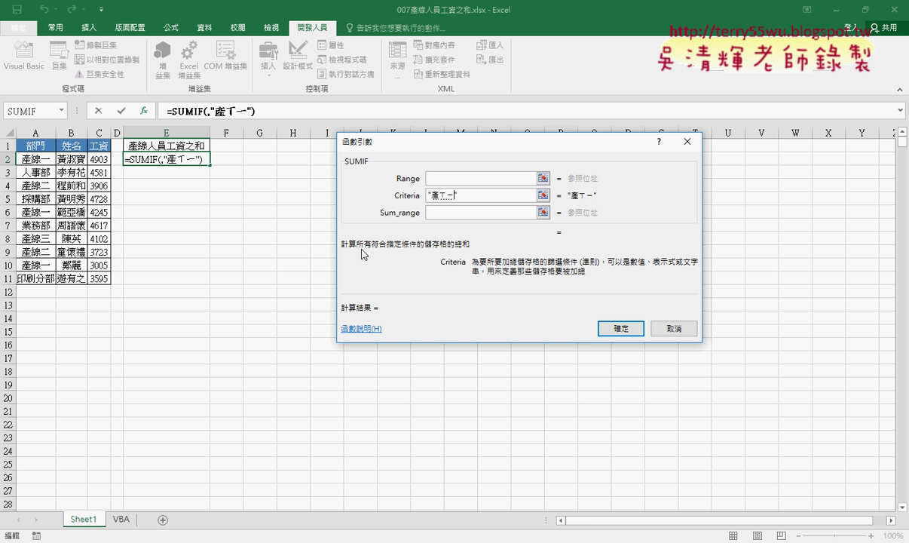
pyautogui.write('線')
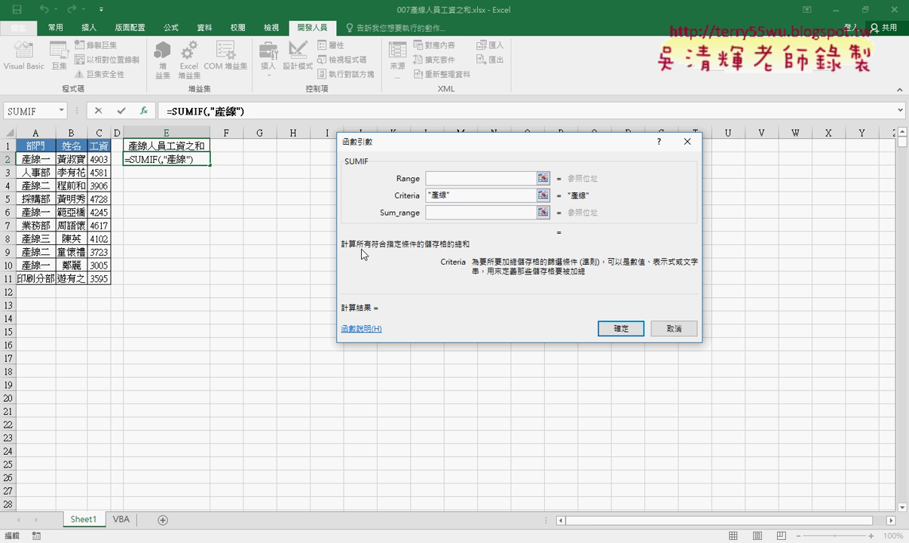
pyautogui.write('一')
# Set SUMIF range A2:A11 and sum range C2:C11, trim the criterion to 產線, and commit.
pyautogui.click(444, 178)
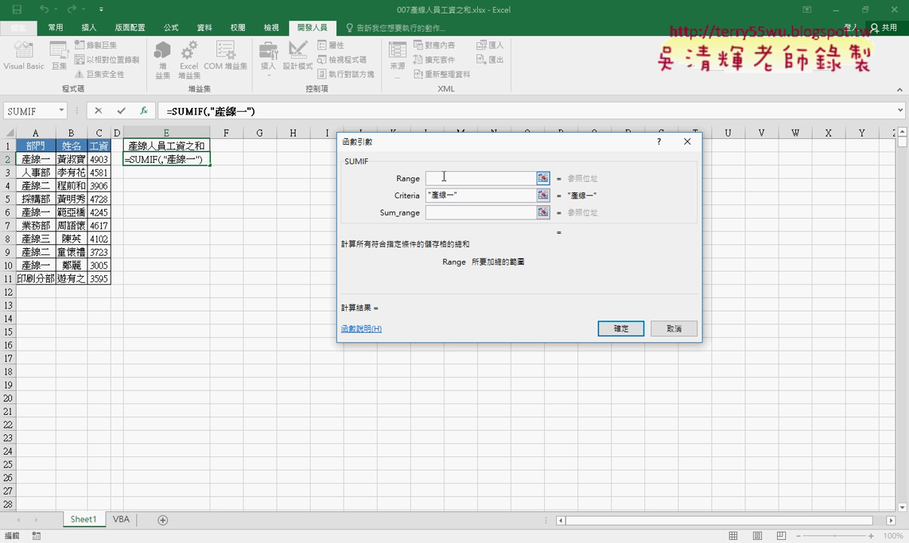
pyautogui.moveTo(36, 156); pyautogui.dragTo(36, 278)
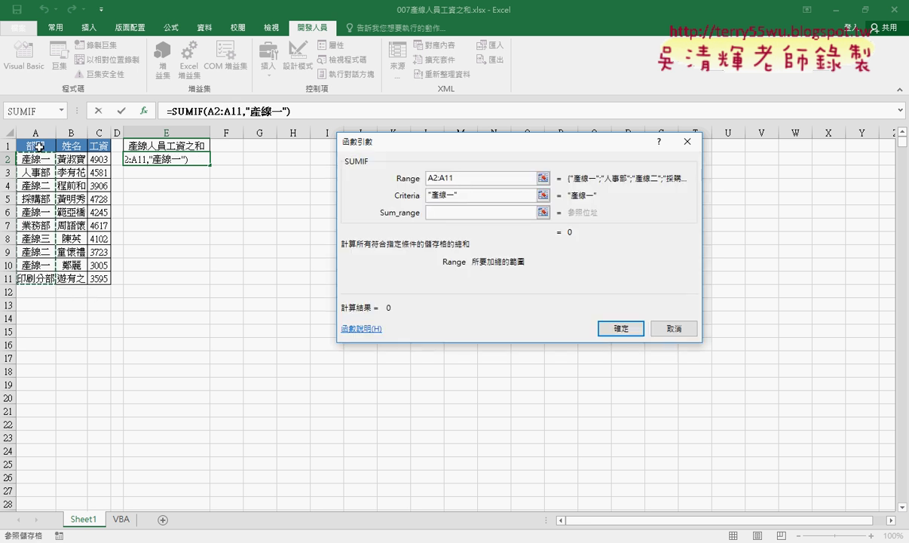
pyautogui.click(437, 212)
pyautogui.click(98, 160)
pyautogui.moveTo(98, 160); pyautogui.dragTo(99, 278)
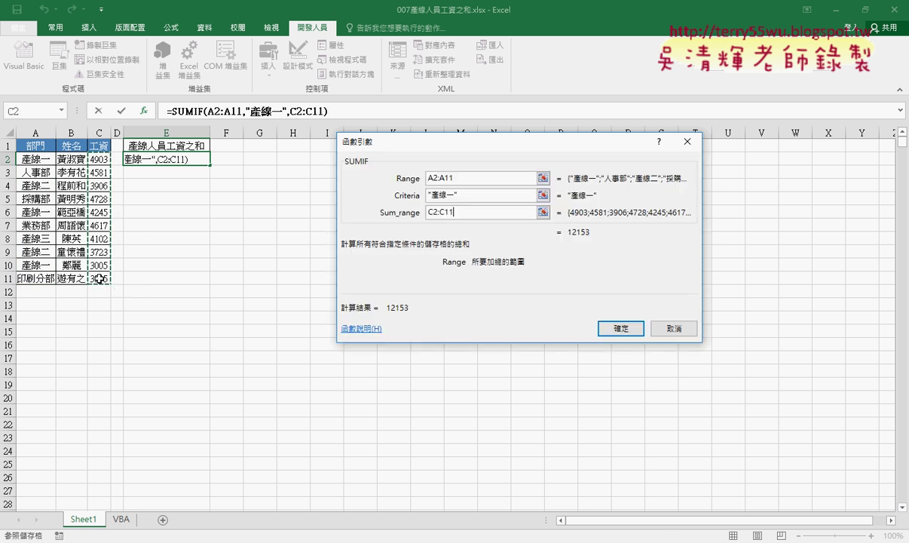
pyautogui.click(452, 198)
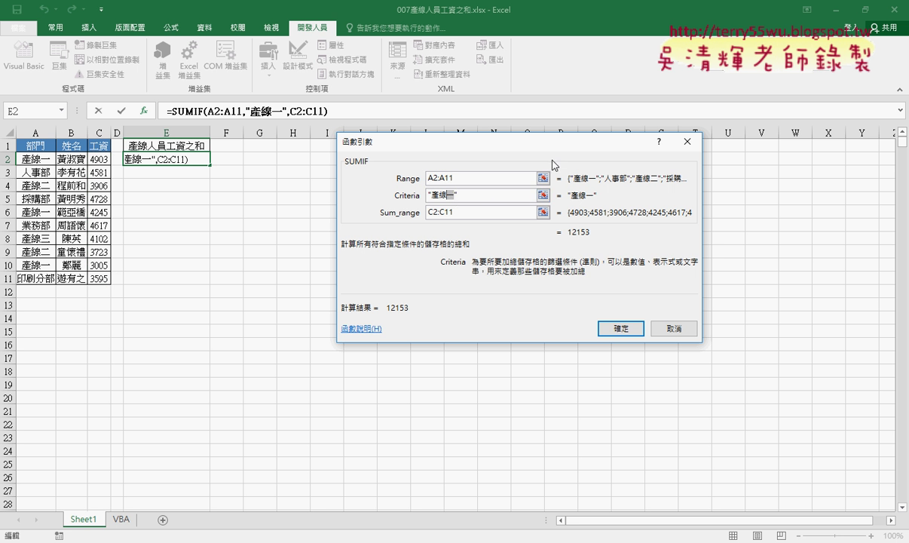
pyautogui.press('BackSpace')
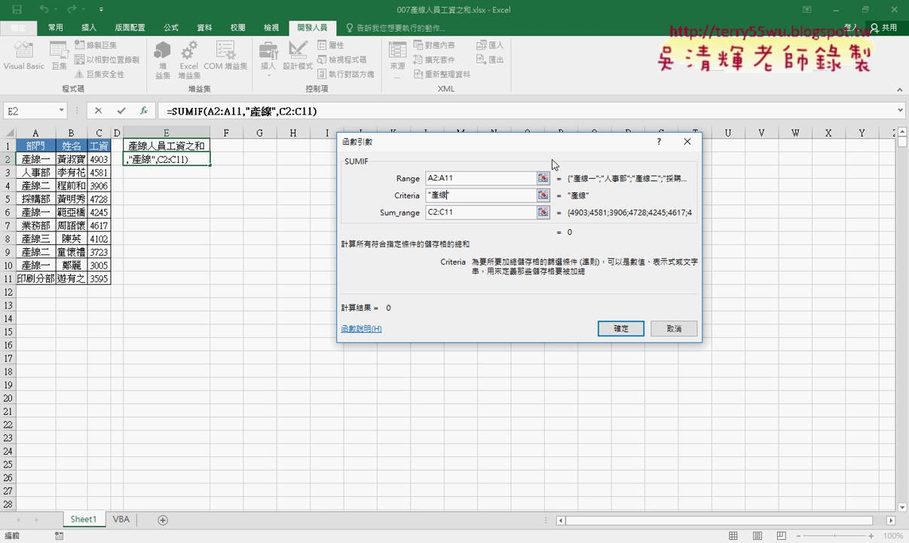
pyautogui.click(620, 328)
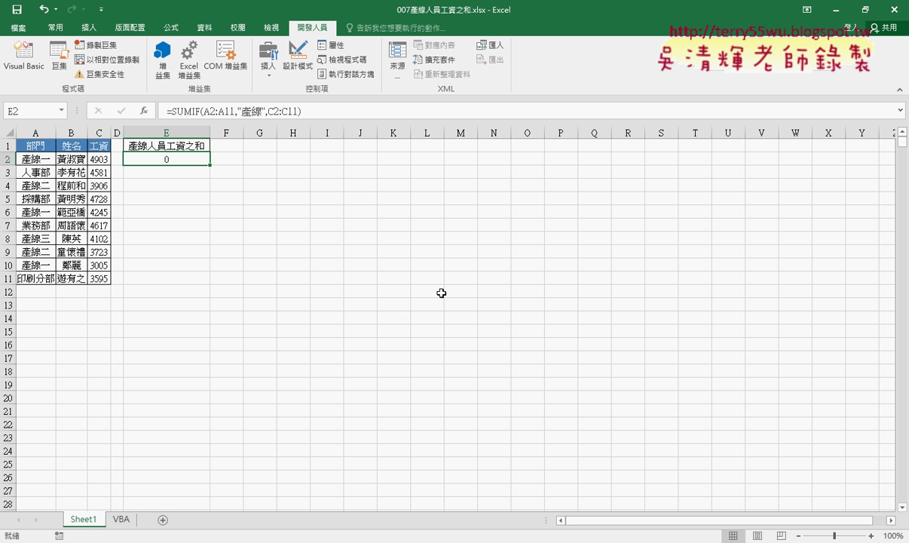
# Change E2's SUMIF criterion to "產線?" so it totals 23884.
pyautogui.click(177, 106)
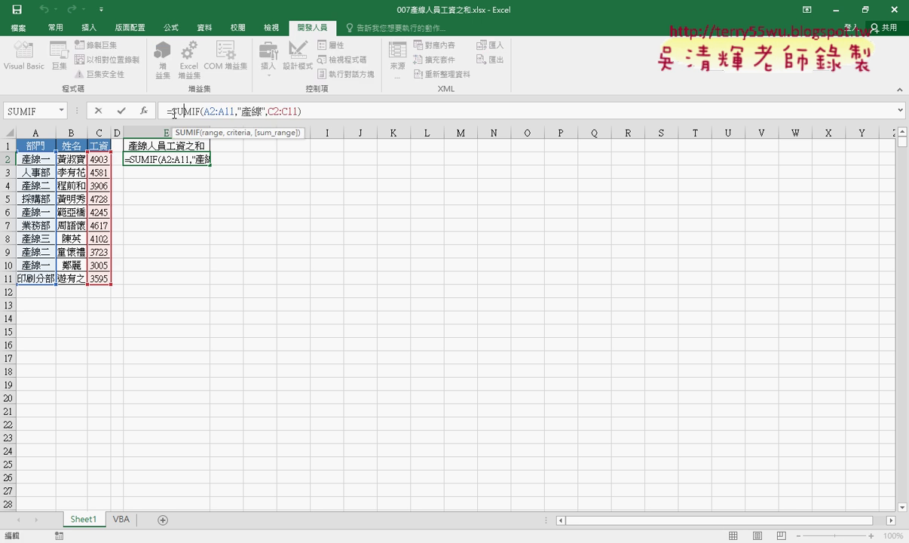
pyautogui.click(142, 111)
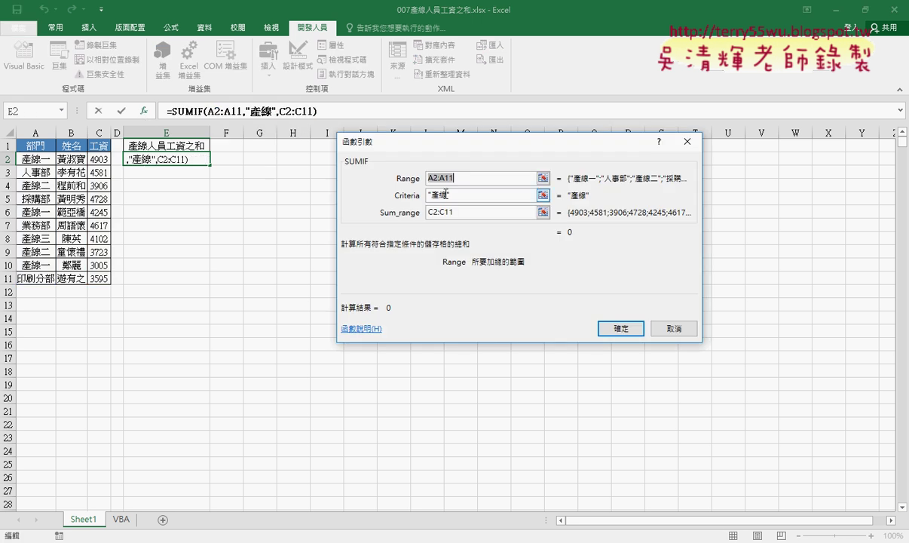
pyautogui.click(450, 194)
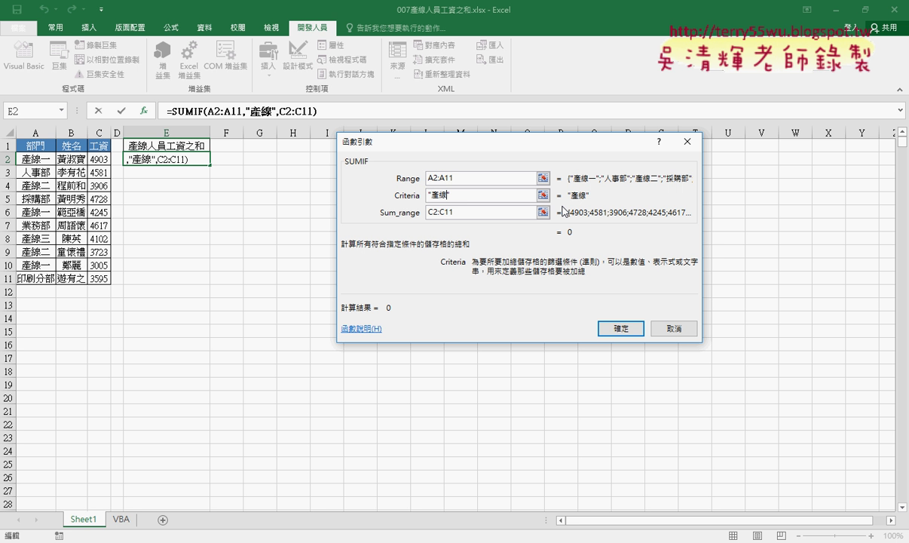
pyautogui.write('?')
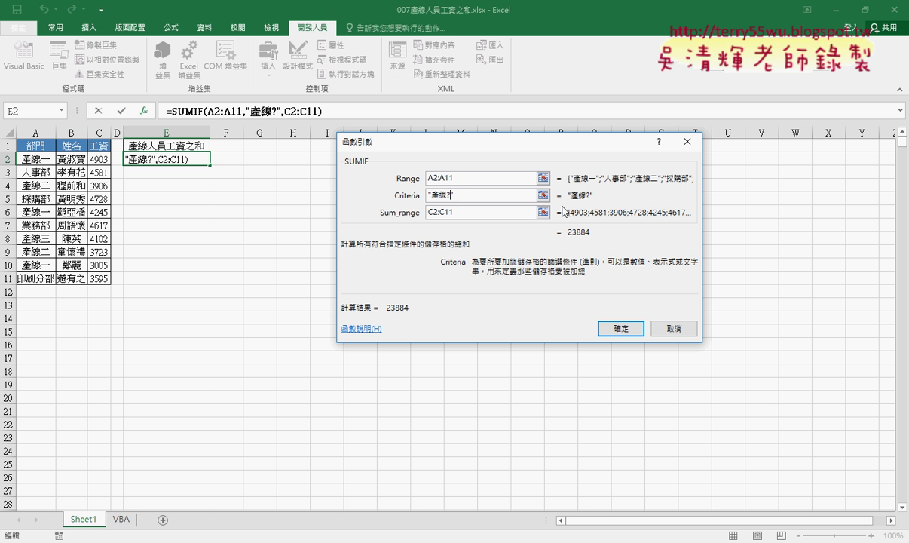
pyautogui.write('?')
pyautogui.press('BackSpace')
pyautogui.click(619, 329)
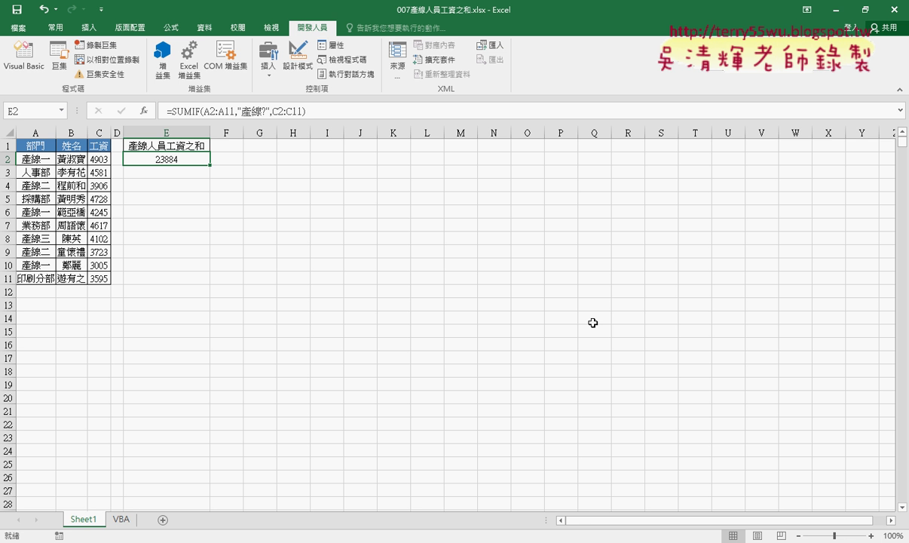
# Test the criterion "產線??" in E2's SUMIF, then replace it with "產線*".
pyautogui.click(184, 111)
pyautogui.click(144, 110)
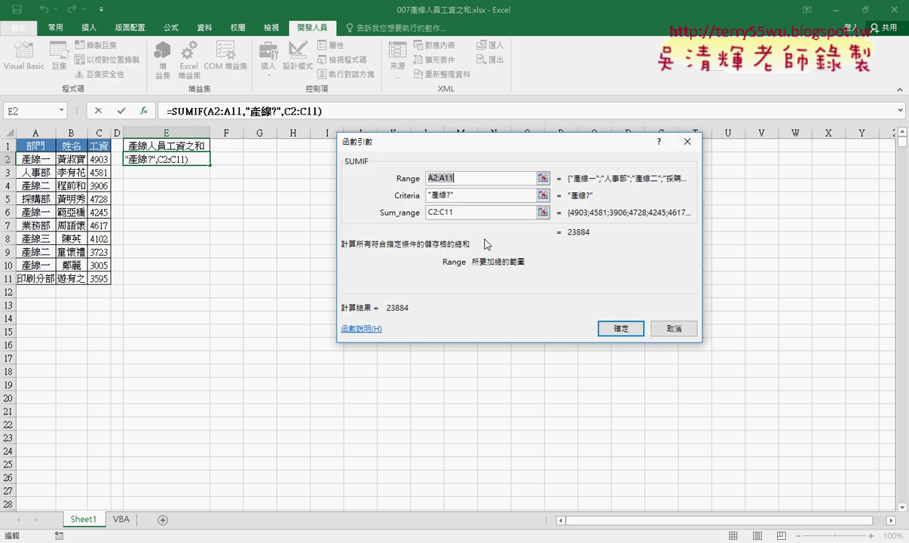
pyautogui.click(513, 196)
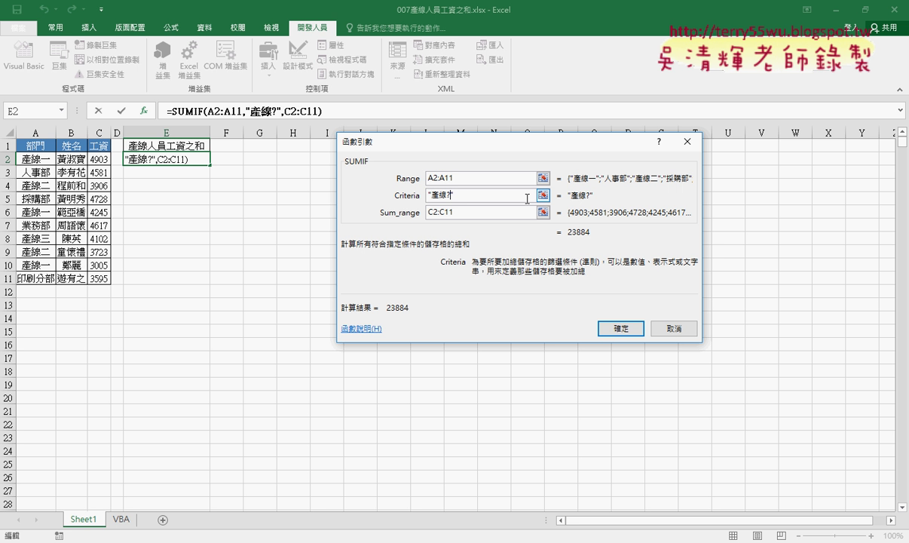
pyautogui.write('?')
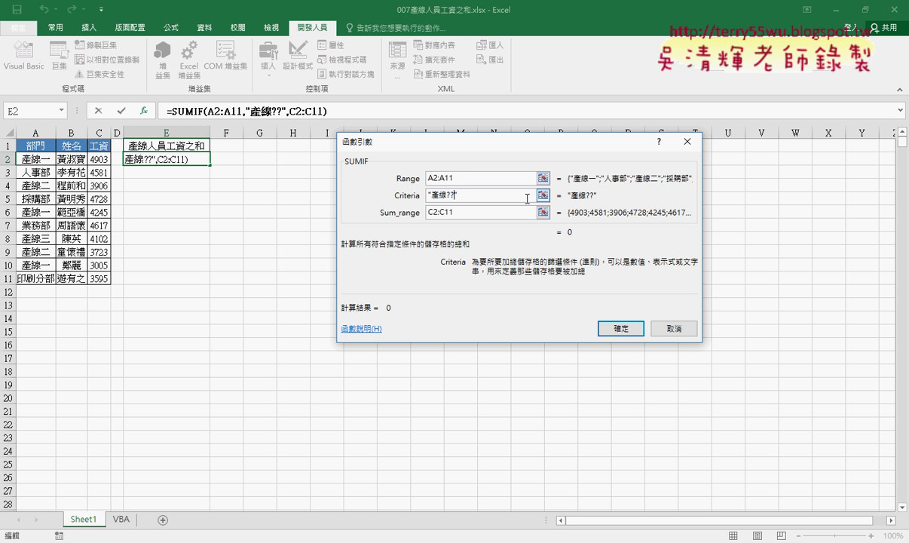
pyautogui.press('BackSpace')
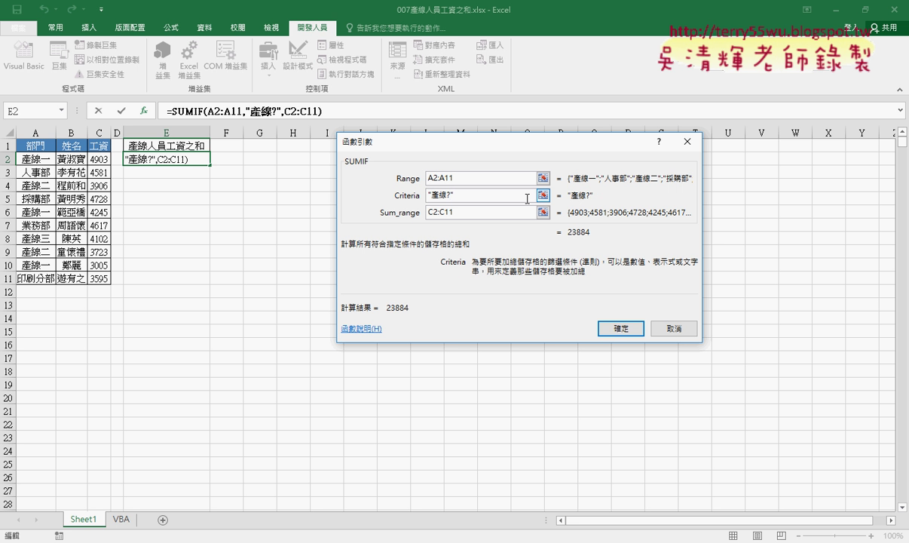
pyautogui.press('BackSpace')
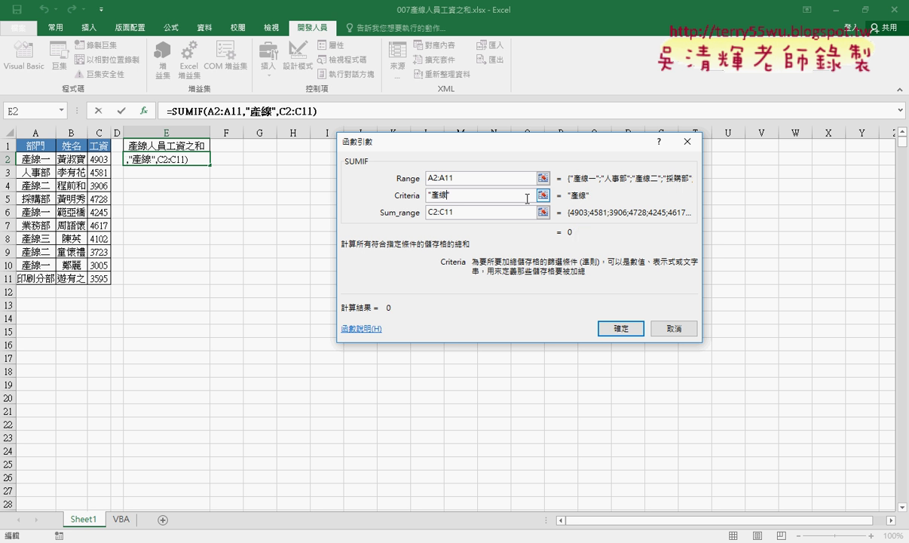
pyautogui.write('*')
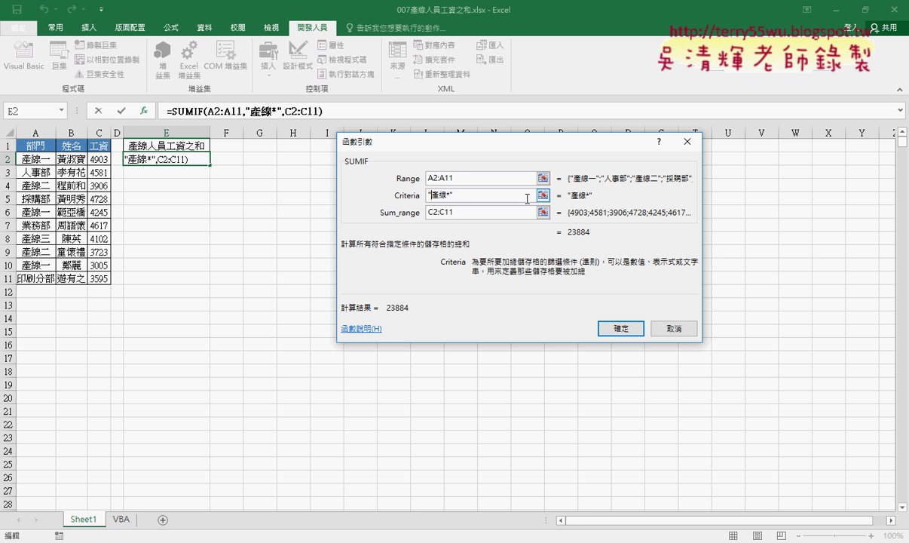
# Try "*產線*" and "*產線", then restore "產線*" and commit E2's formula.
pyautogui.write('*')
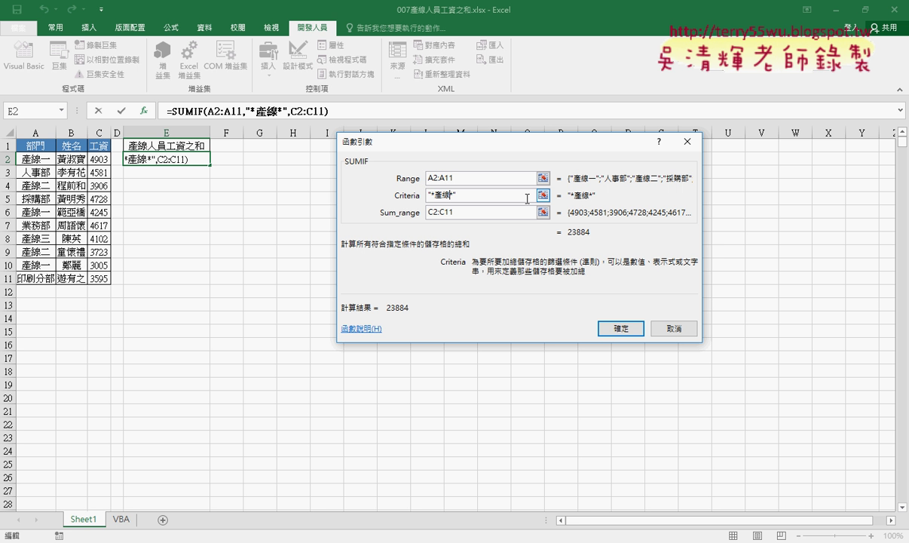
pyautogui.click(527, 198)
pyautogui.press('BackSpace')
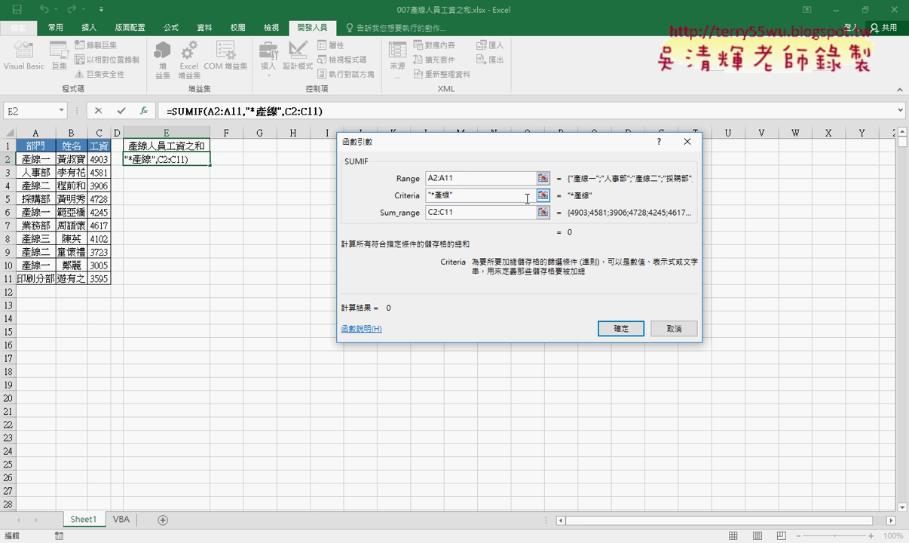
pyautogui.press('BackSpace')
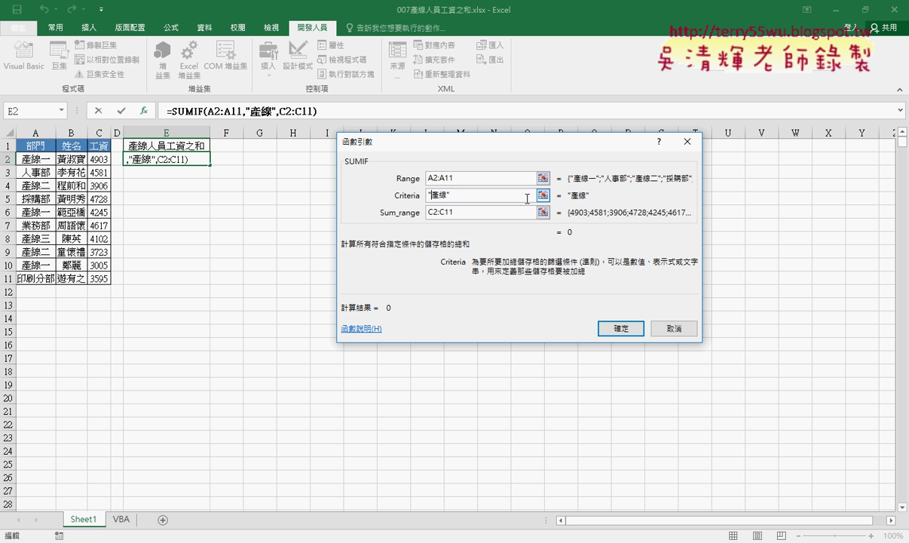
pyautogui.write('*')
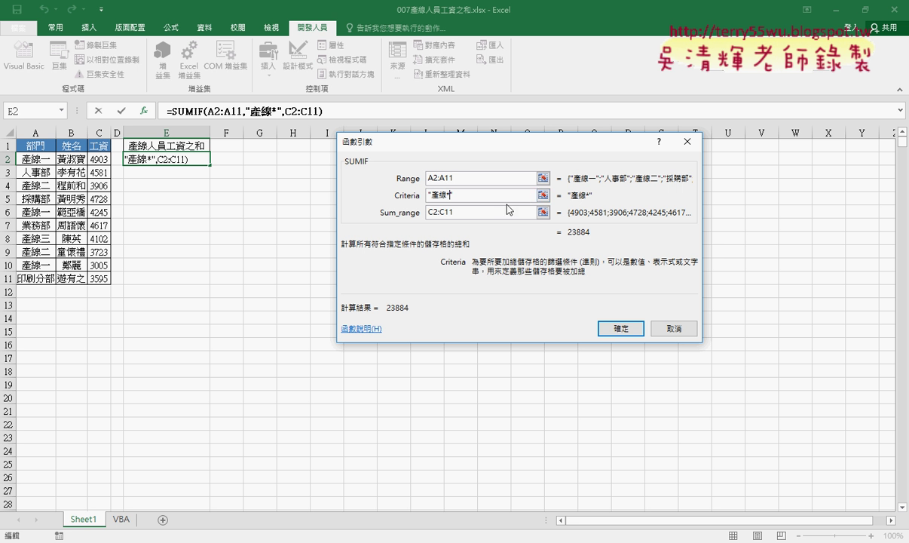
pyautogui.click(619, 329)
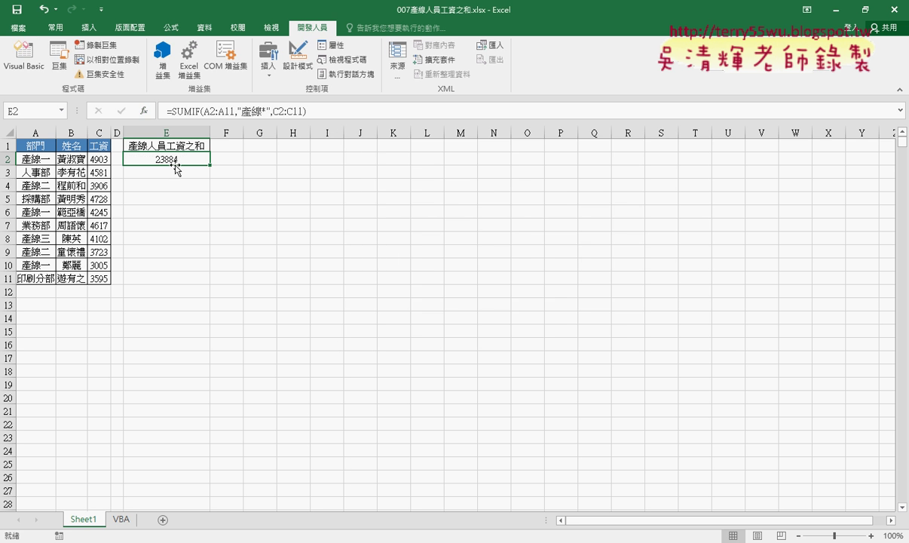
pyautogui.doubleClick(176, 167)
pyautogui.click(144, 111)
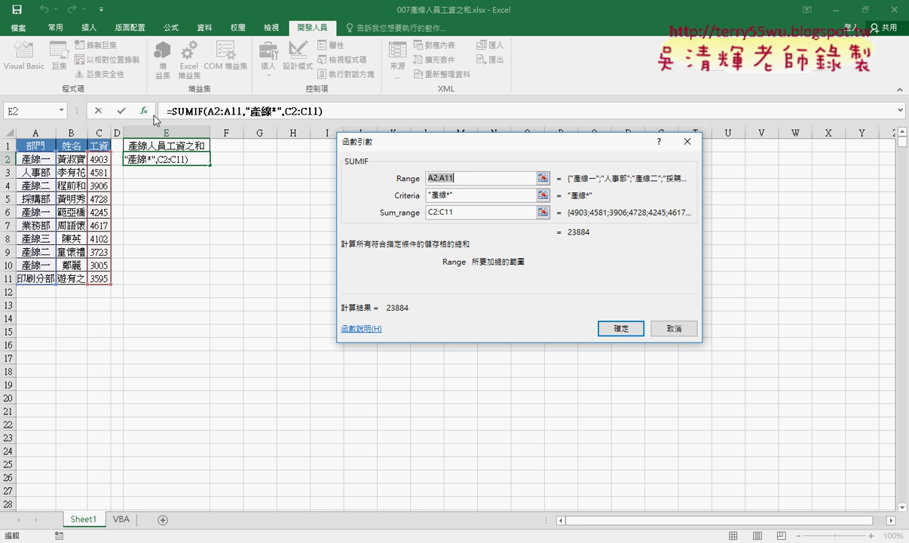
pyautogui.click(433, 195)
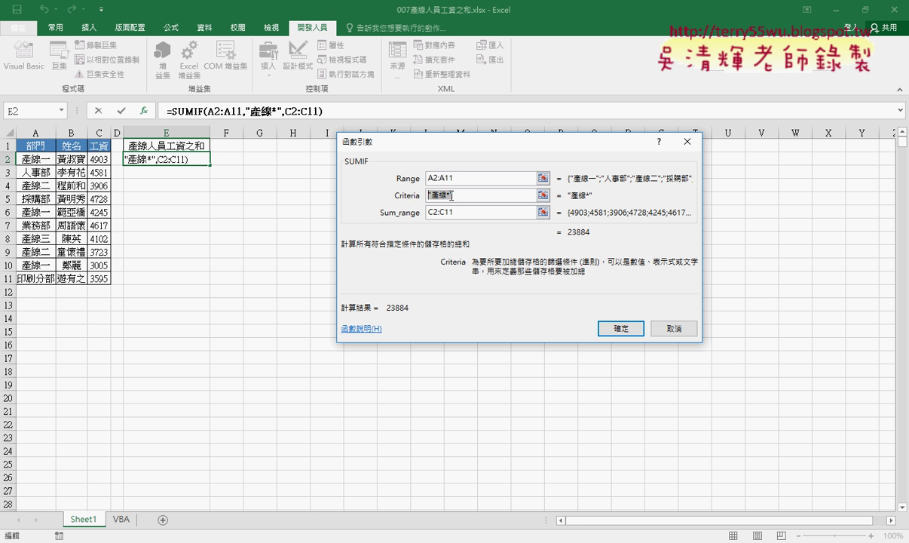
pyautogui.click(448, 196)
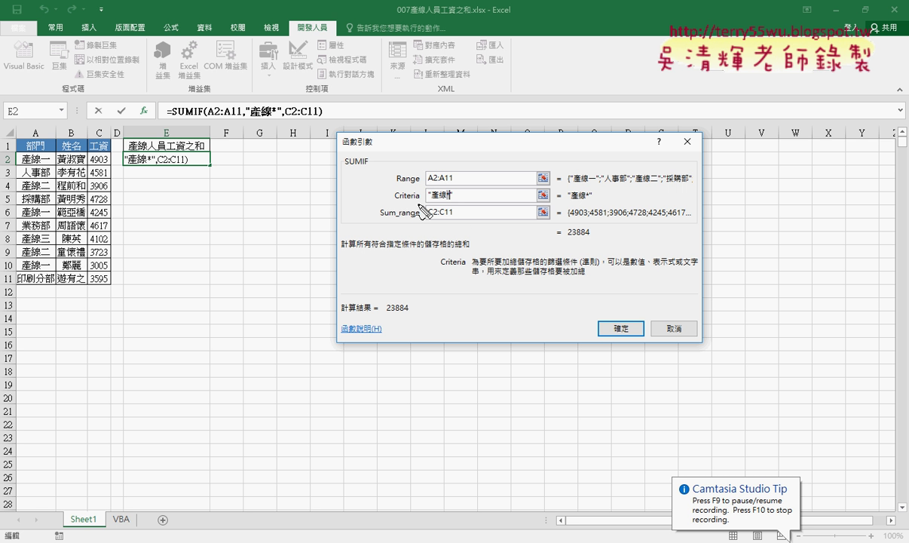
pyautogui.moveTo(393, 202); pyautogui.dragTo(419, 200)
pyautogui.moveTo(442, 202)
pyautogui.mouseDown()
pyautogui.moveTo(451, 201)
pyautogui.moveTo(437, 205)
pyautogui.mouseUp()
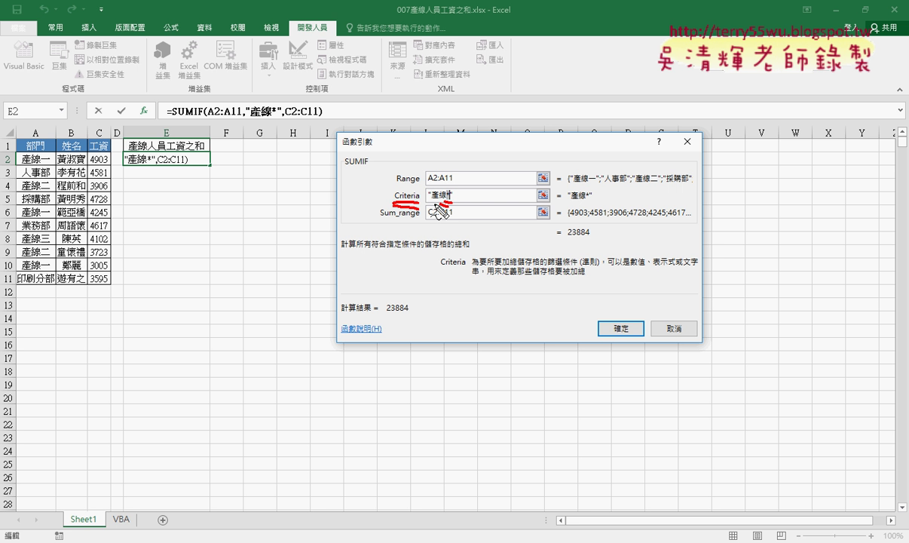
pyautogui.press('Escape')
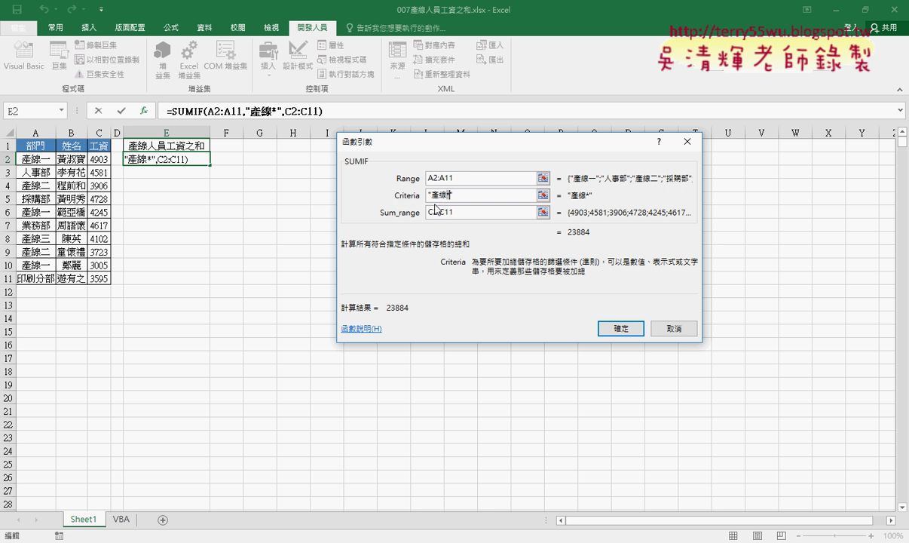
pyautogui.click(668, 330)
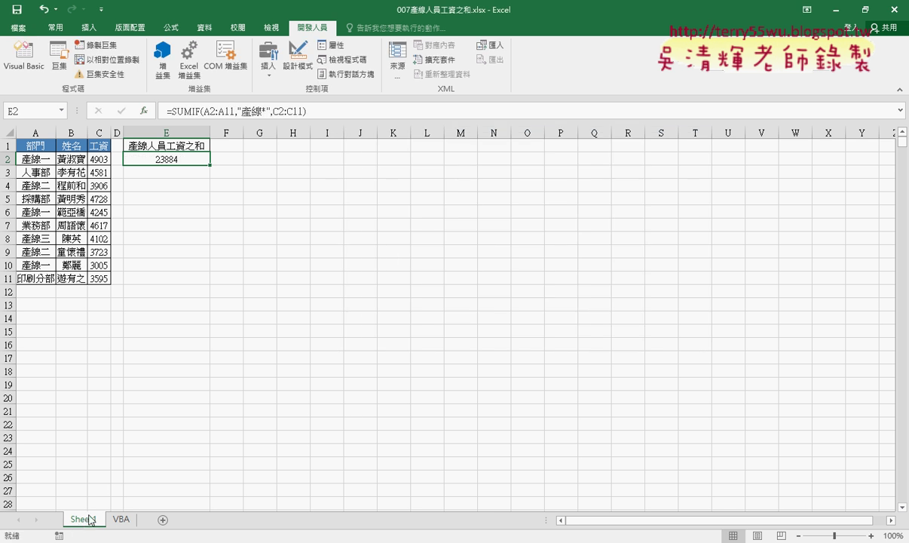
# Switch to the VBA sheet and zoom the view to 130%.
pyautogui.click(121, 520)
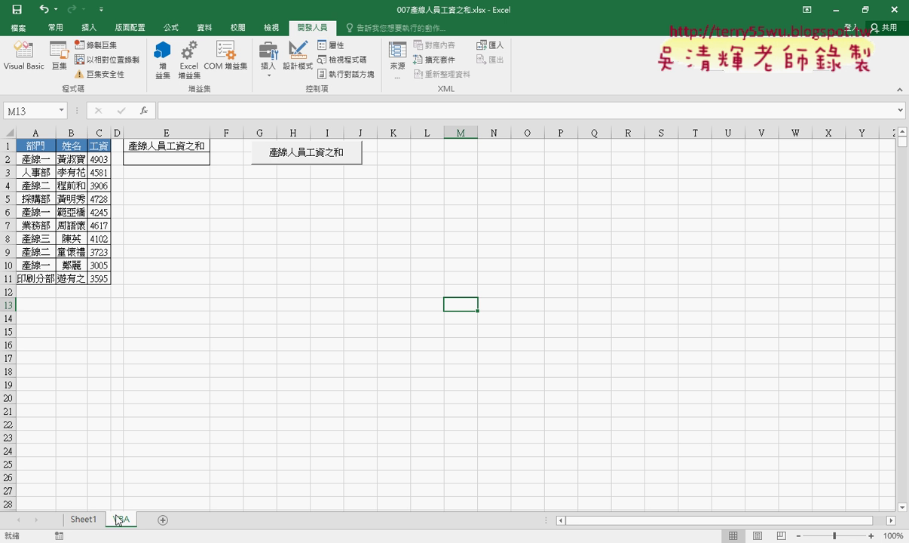
pyautogui.click(871, 535)
pyautogui.click(872, 535)
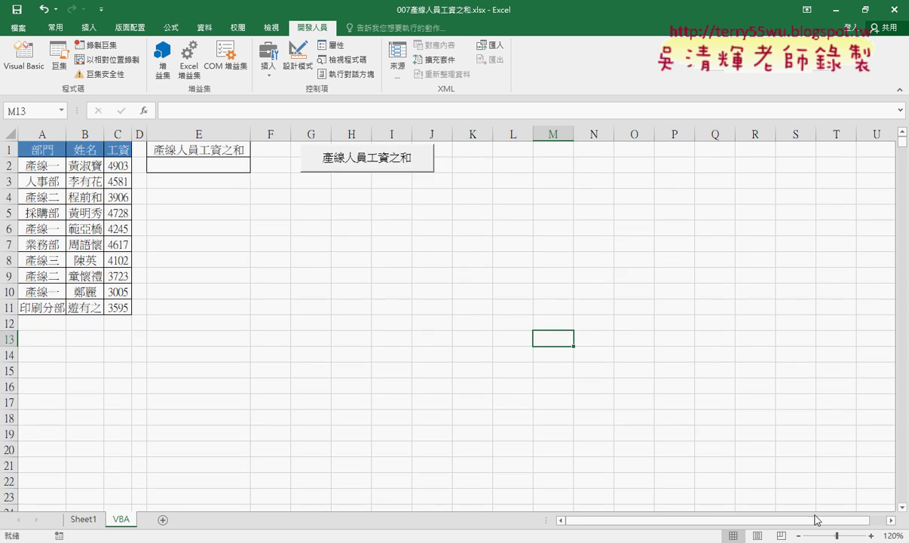
pyautogui.click(871, 535)
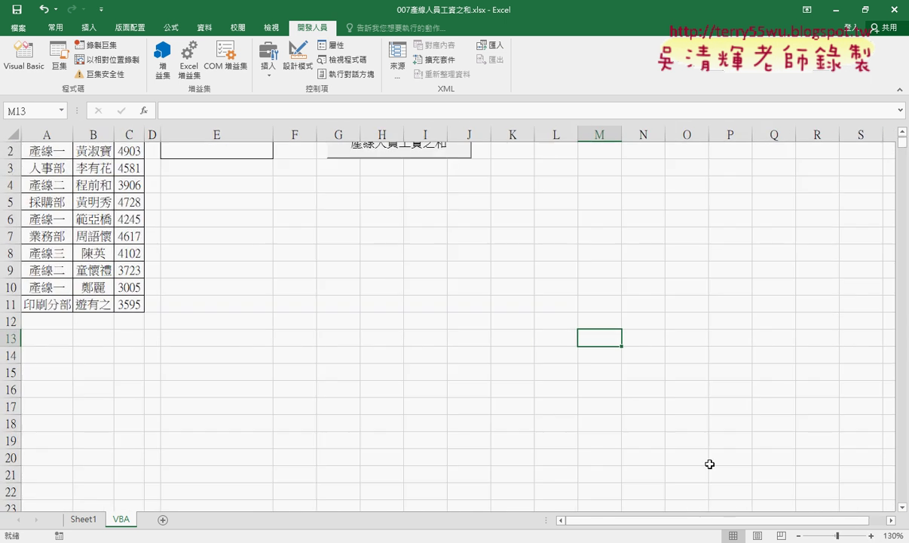
pyautogui.scroll(1, 543, 408)
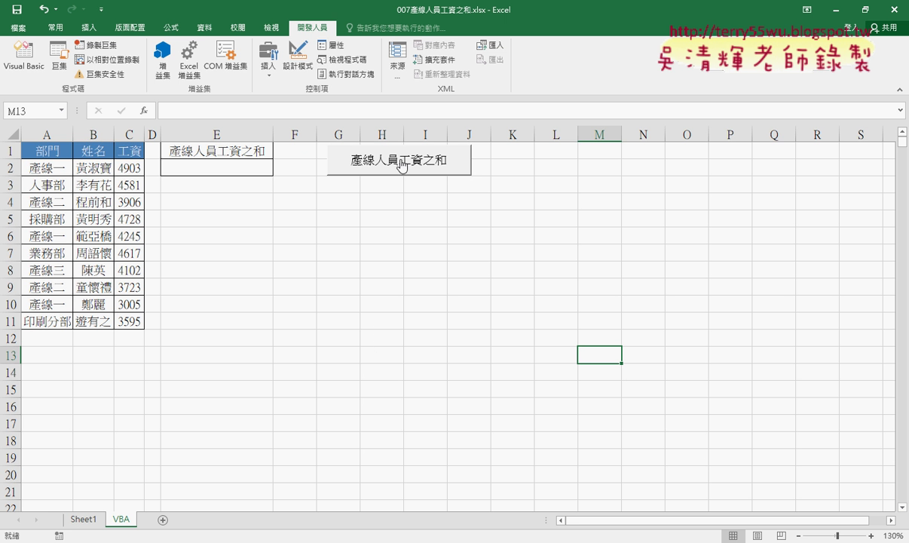
# Run the 產線人員工資之和 macro button to fill E2, comparing against Sheet1.
pyautogui.click(218, 168)
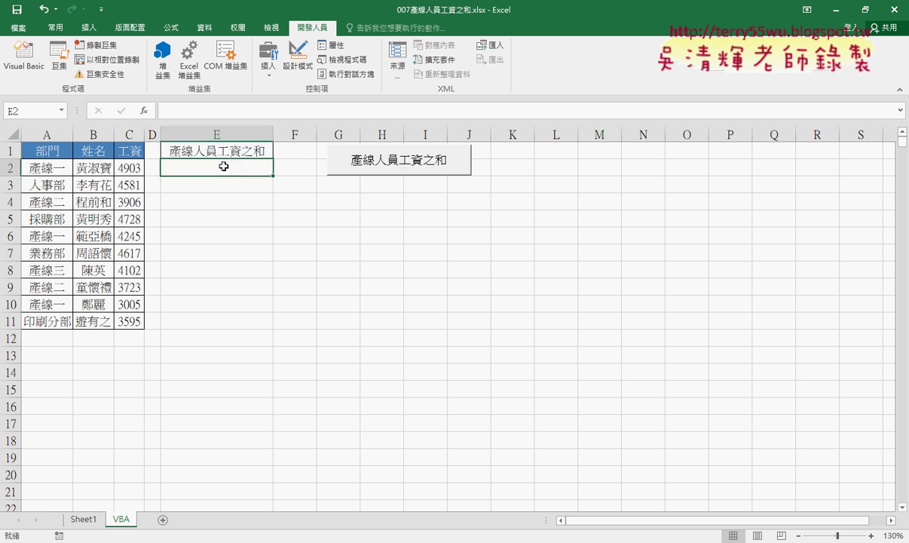
pyautogui.click(378, 213)
pyautogui.click(387, 167)
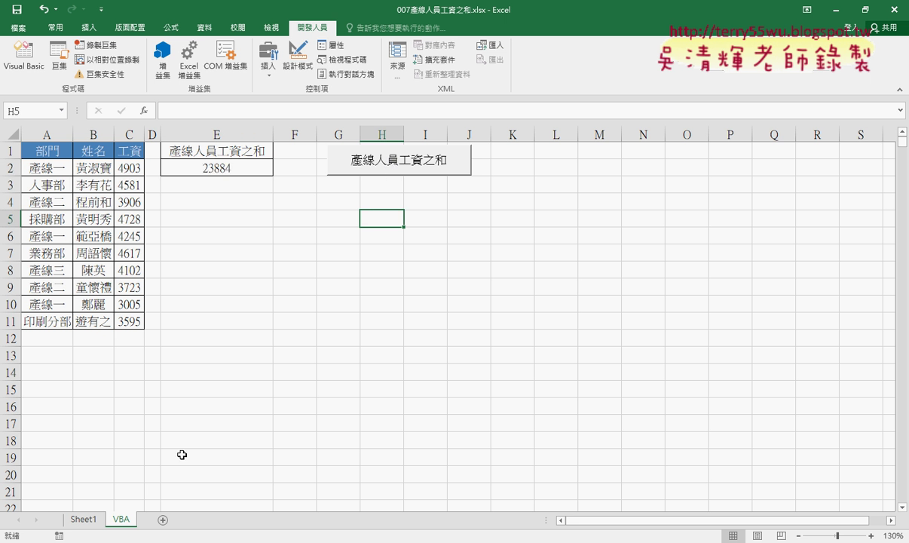
pyautogui.click(81, 519)
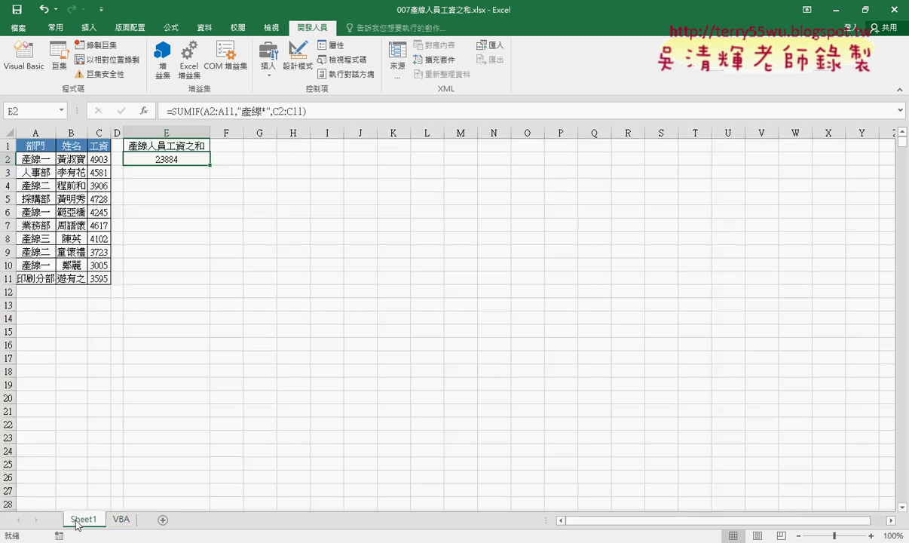
pyautogui.click(121, 520)
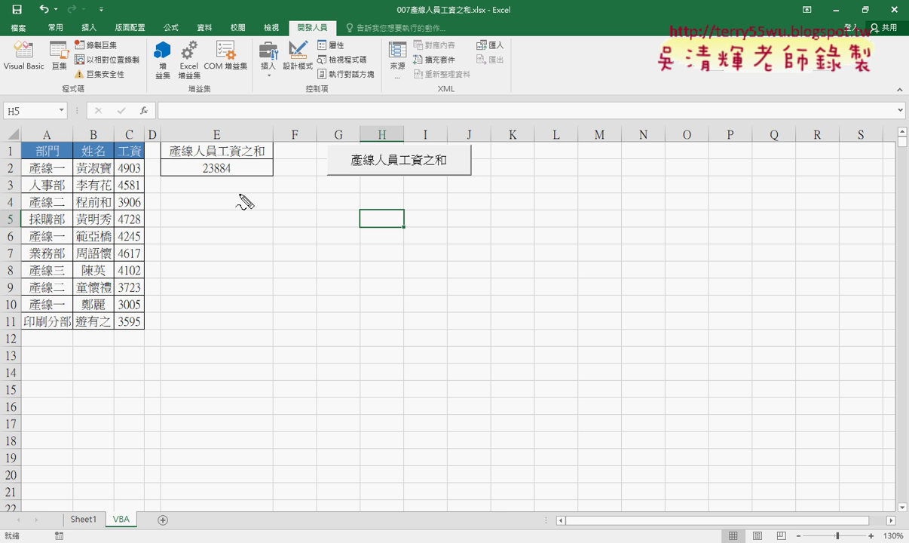
# Circle and arrow-mark the 23884 total in E2, then compare it on Sheet1.
pyautogui.moveTo(230, 184); pyautogui.dragTo(253, 161)
pyautogui.moveTo(316, 305)
pyautogui.mouseDown()
pyautogui.moveTo(238, 201)
pyautogui.moveTo(231, 225)
pyautogui.mouseUp()
pyautogui.moveTo(247, 205); pyautogui.dragTo(282, 218)
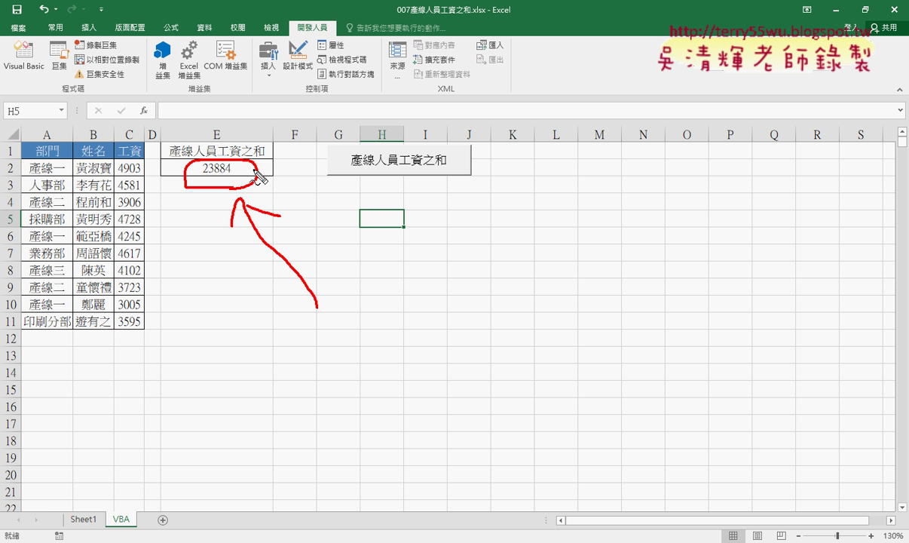
pyautogui.press('Escape')
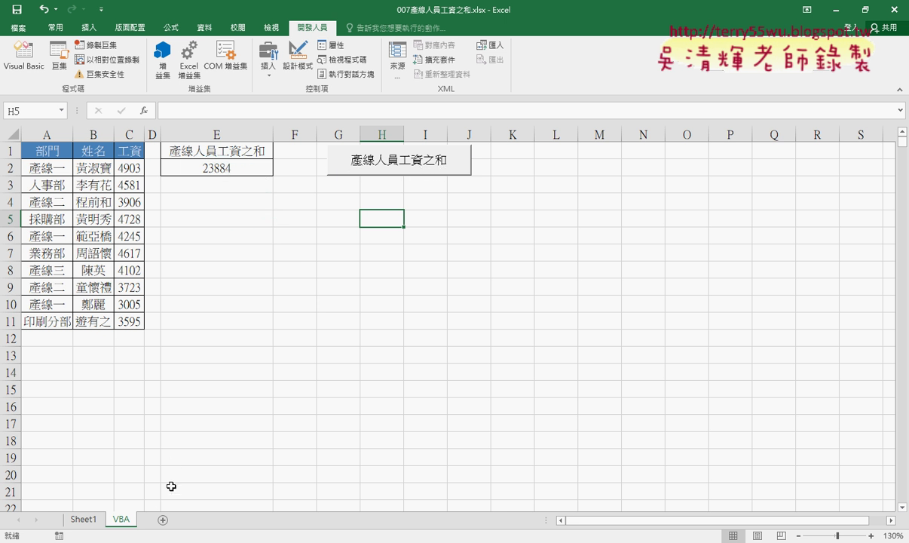
pyautogui.click(80, 520)
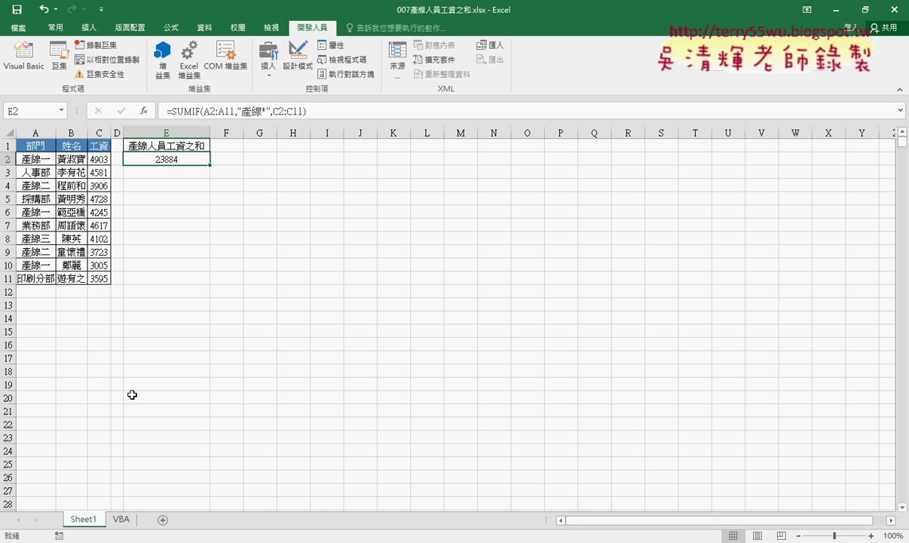
# Check the VBA sheet's E2 holds a plain 23884, then clear E2 and rerun the macro.
pyautogui.click(120, 519)
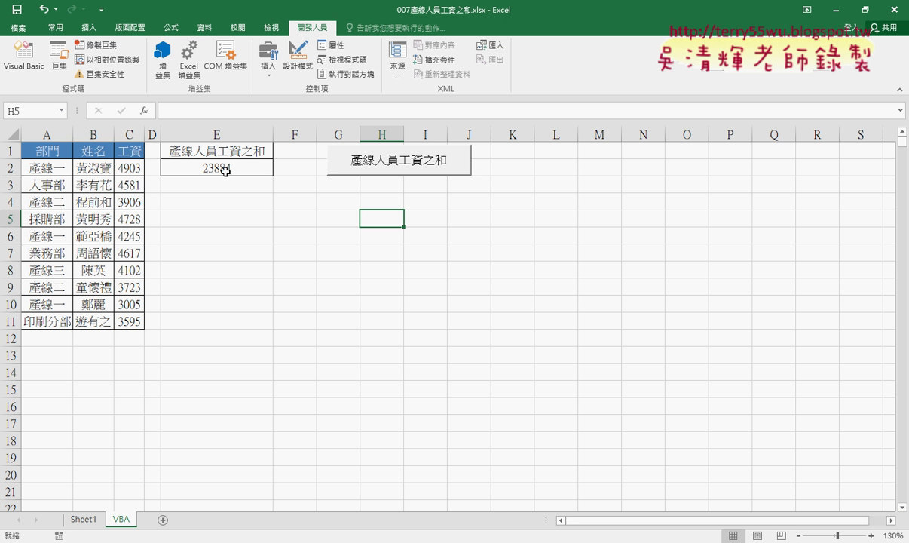
pyautogui.click(226, 170)
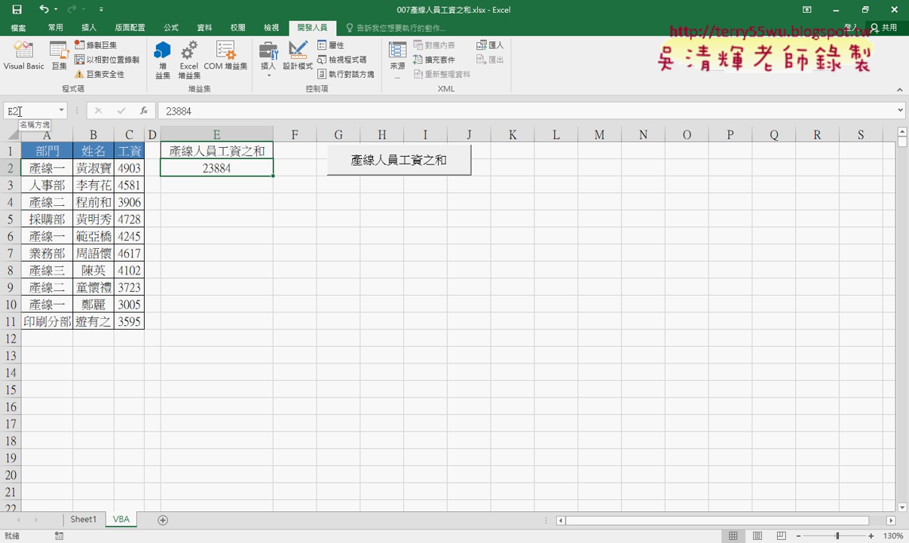
pyautogui.click(75, 519)
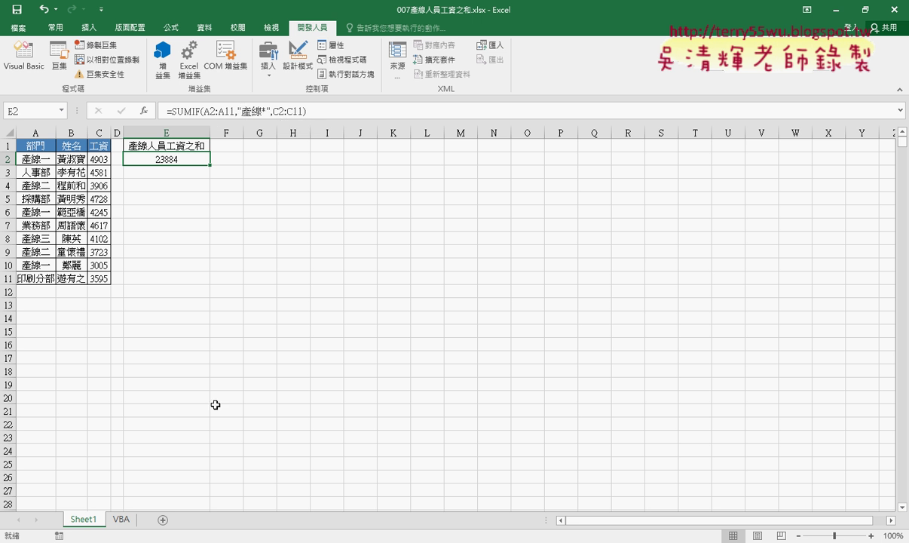
pyautogui.click(129, 512)
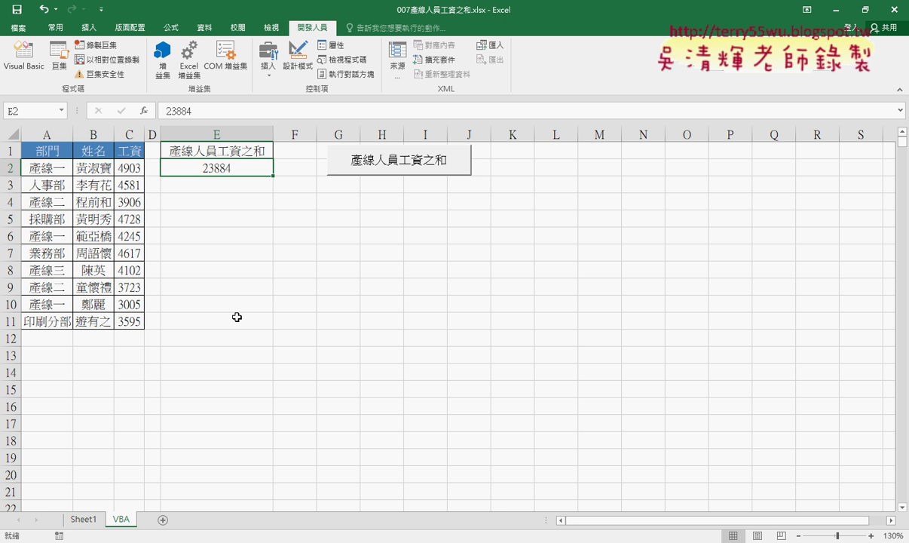
pyautogui.press('Delete')
pyautogui.click(396, 174)
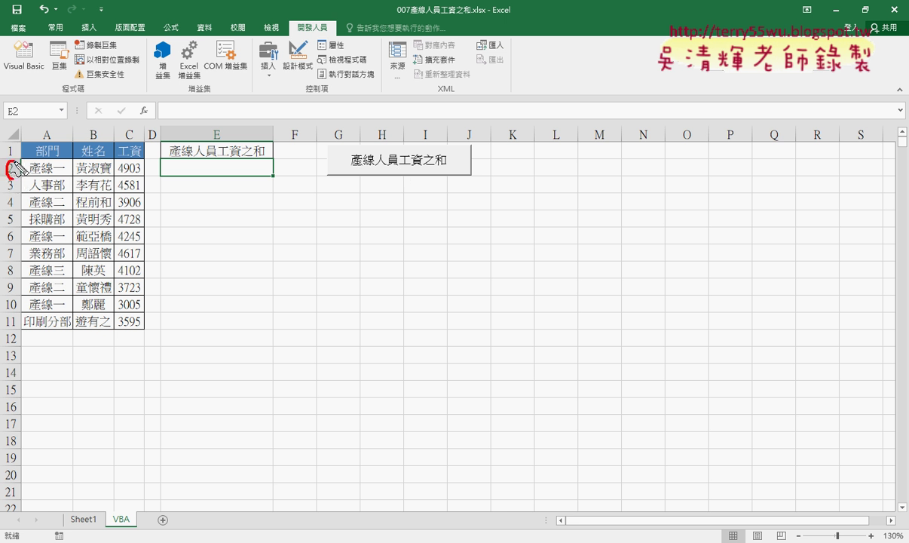
pyautogui.moveTo(15, 167); pyautogui.dragTo(12, 161)
pyautogui.moveTo(9, 318); pyautogui.dragTo(20, 319)
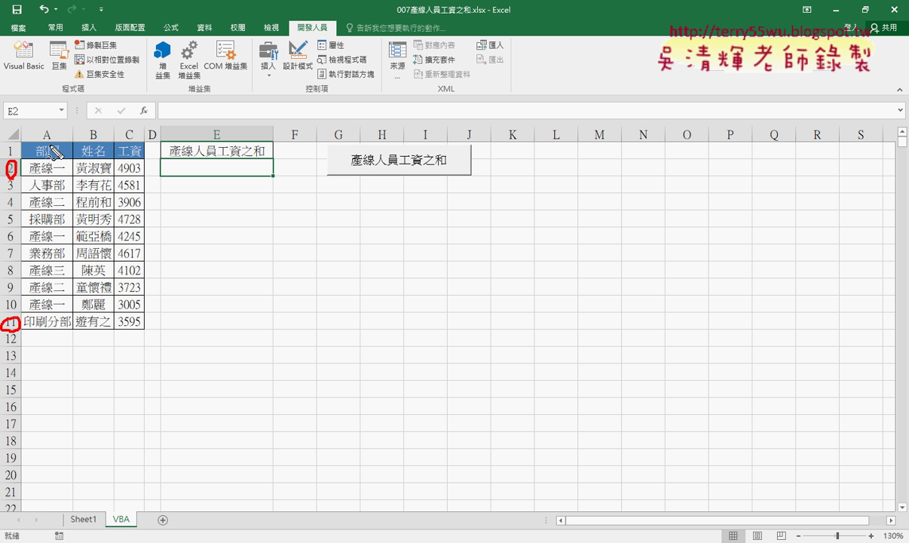
pyautogui.moveTo(33, 141); pyautogui.dragTo(54, 128)
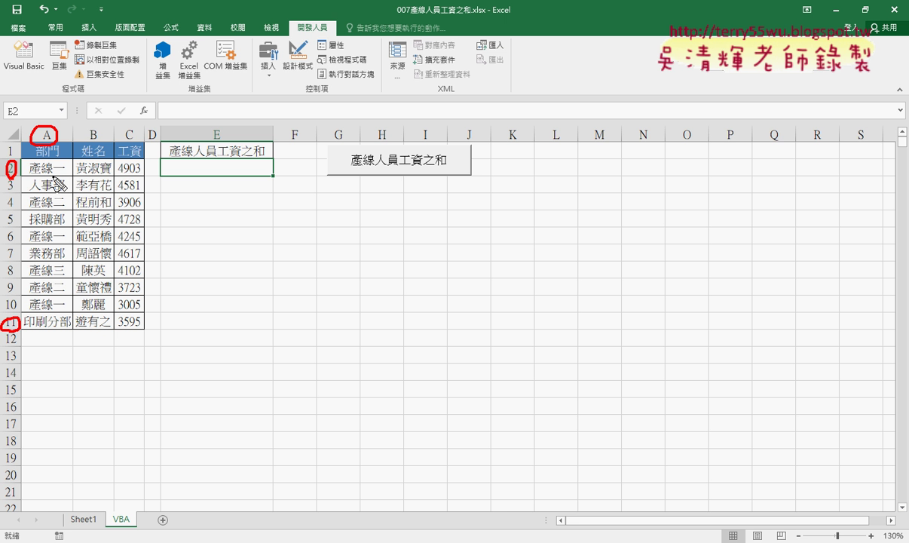
pyautogui.moveTo(53, 176)
pyautogui.mouseDown()
pyautogui.moveTo(35, 174)
pyautogui.moveTo(32, 187)
pyautogui.mouseUp()
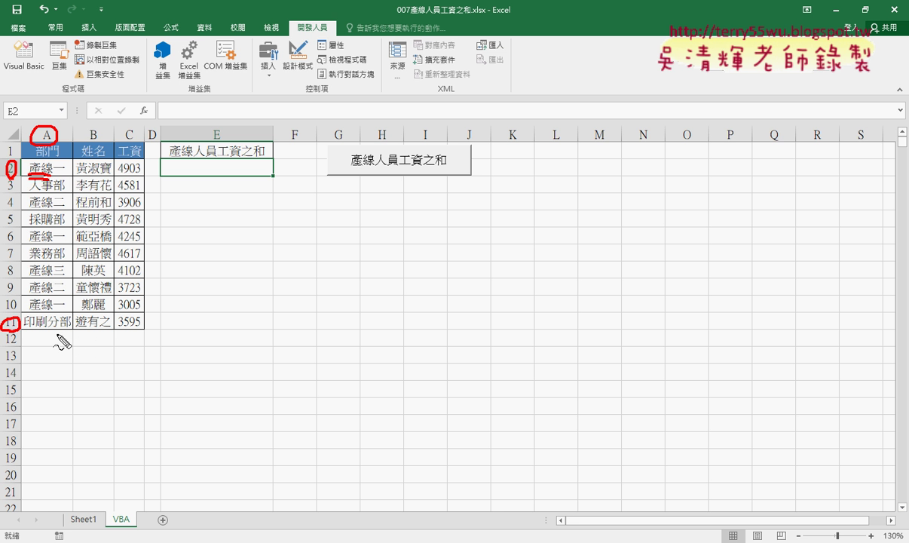
pyautogui.moveTo(55, 337)
pyautogui.mouseDown()
pyautogui.moveTo(57, 362)
pyautogui.moveTo(79, 364)
pyautogui.mouseUp()
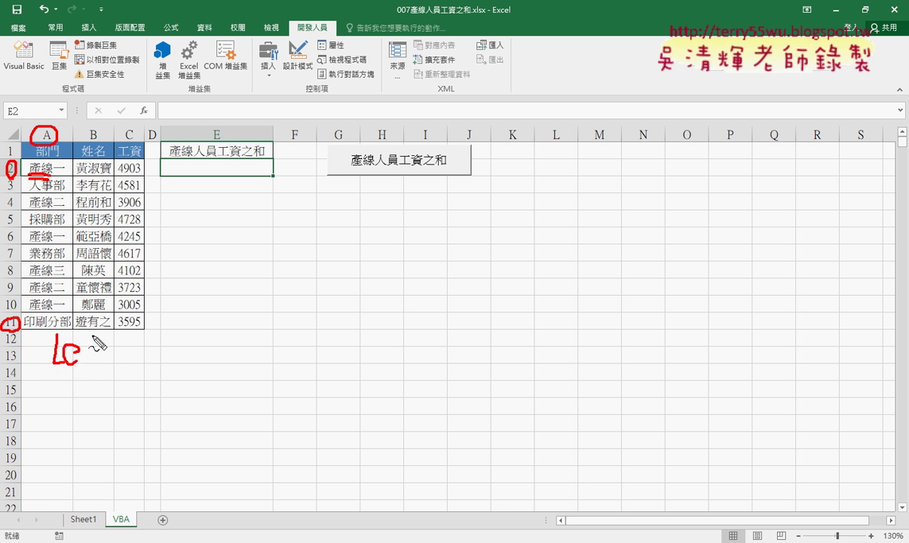
pyautogui.moveTo(98, 325)
pyautogui.mouseDown()
pyautogui.moveTo(92, 367)
pyautogui.moveTo(128, 368)
pyautogui.moveTo(130, 346)
pyautogui.mouseUp()
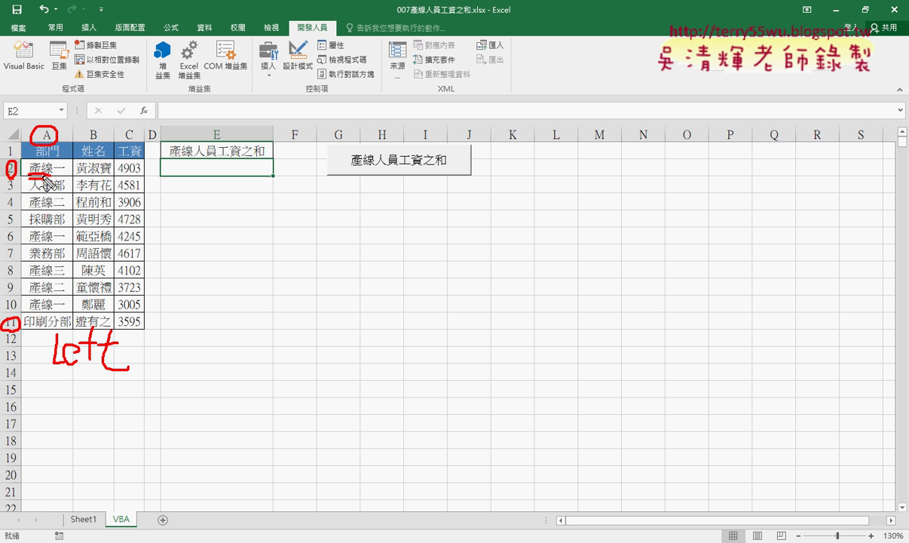
pyautogui.moveTo(142, 178)
pyautogui.mouseDown()
pyautogui.moveTo(150, 172)
pyautogui.moveTo(118, 178)
pyautogui.mouseUp()
pyautogui.moveTo(122, 127); pyautogui.dragTo(130, 147)
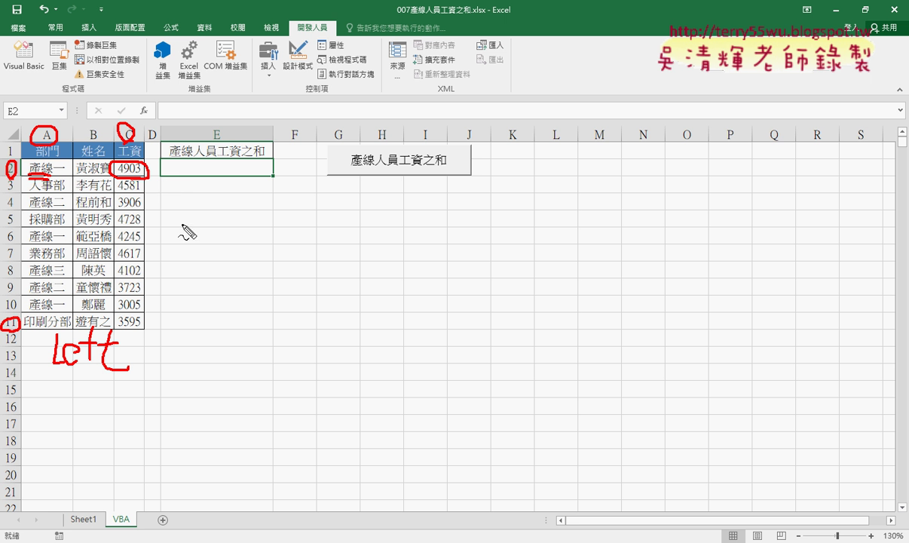
pyautogui.moveTo(184, 224)
pyautogui.mouseDown()
pyautogui.moveTo(211, 209)
pyautogui.moveTo(216, 250)
pyautogui.mouseUp()
pyautogui.moveTo(216, 208)
pyautogui.mouseDown()
pyautogui.moveTo(234, 226)
pyautogui.moveTo(221, 249)
pyautogui.moveTo(248, 211)
pyautogui.moveTo(262, 257)
pyautogui.moveTo(276, 244)
pyautogui.mouseUp()
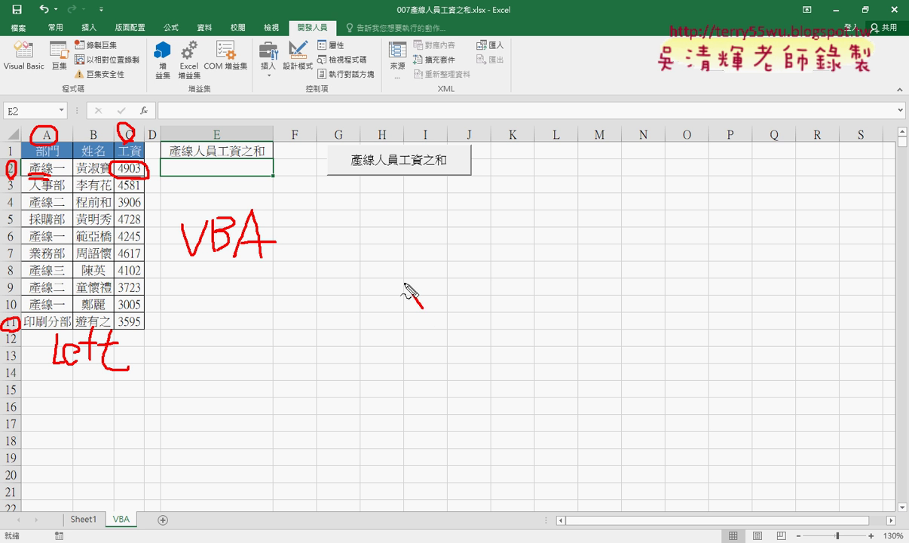
pyautogui.moveTo(422, 307)
pyautogui.mouseDown()
pyautogui.moveTo(287, 193)
pyautogui.moveTo(281, 201)
pyautogui.moveTo(277, 182)
pyautogui.moveTo(182, 169)
pyautogui.moveTo(240, 160)
pyautogui.mouseUp()
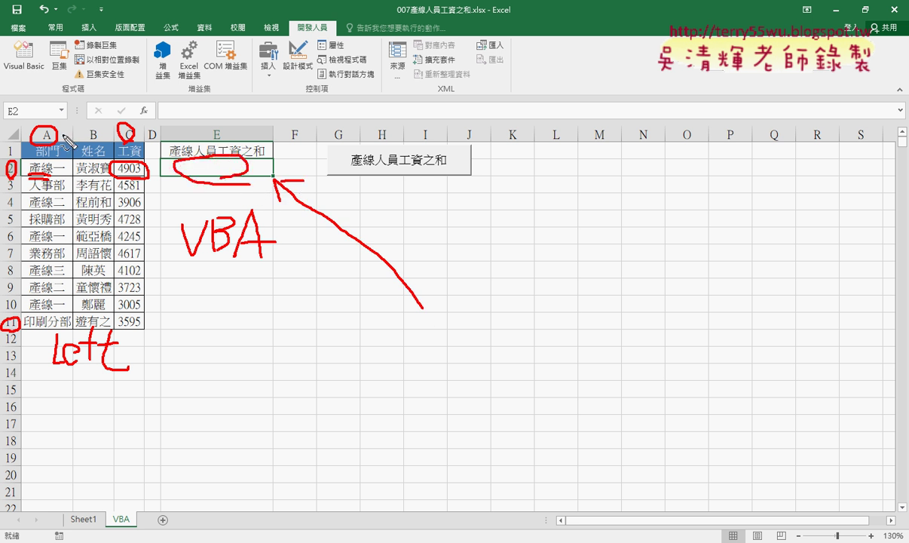